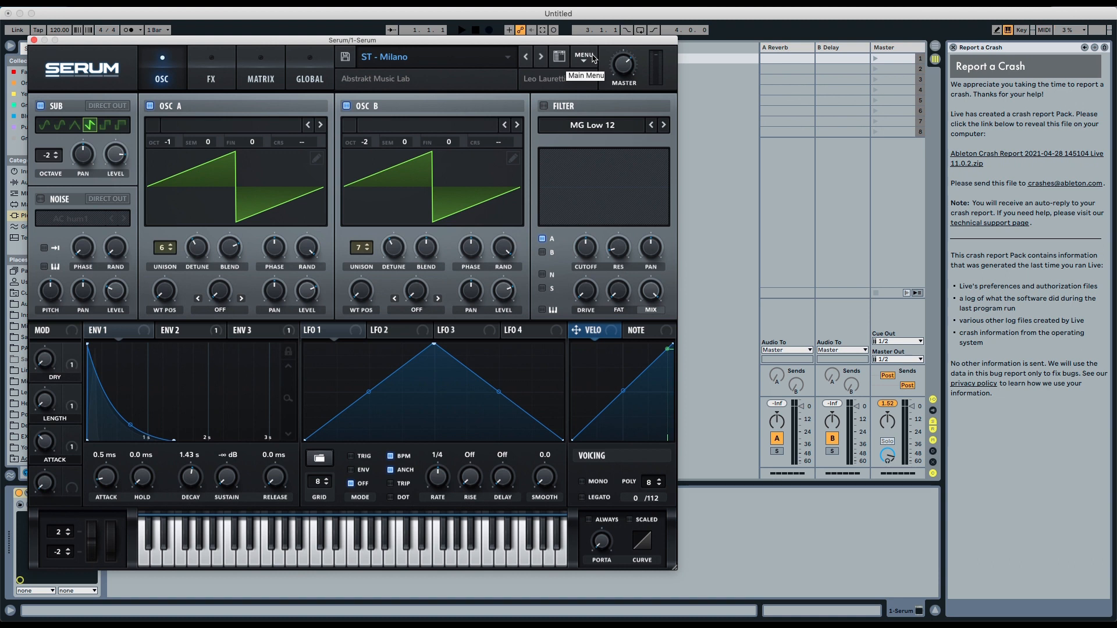
# Reset the synth to the Init preset, and enable oscillator B and the sub oscillator.
pyautogui.click(594, 59)
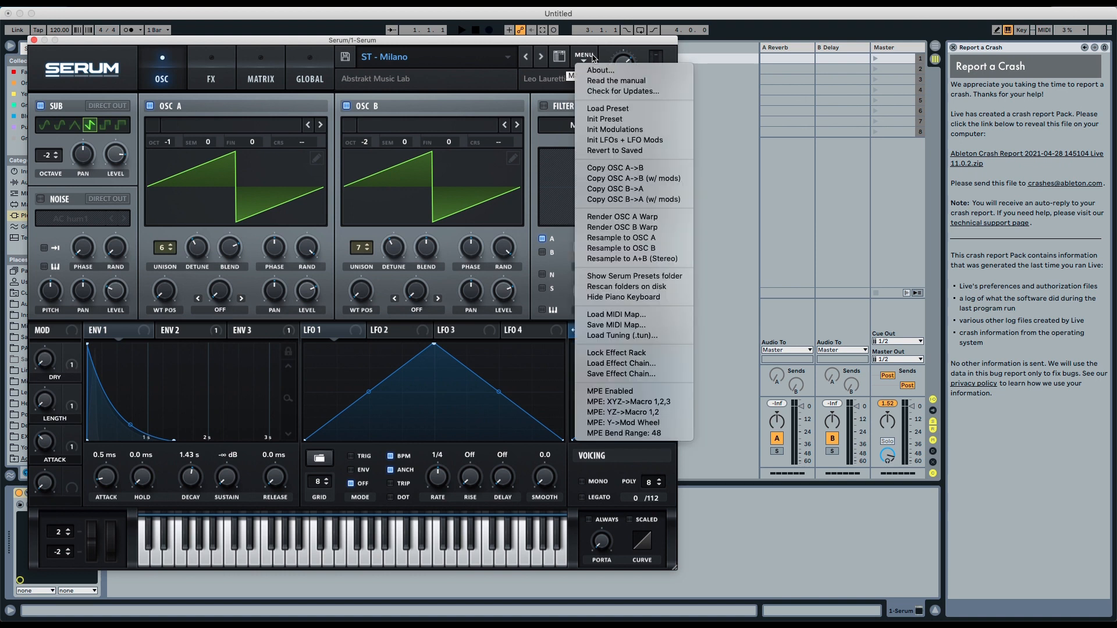
pyautogui.click(604, 120)
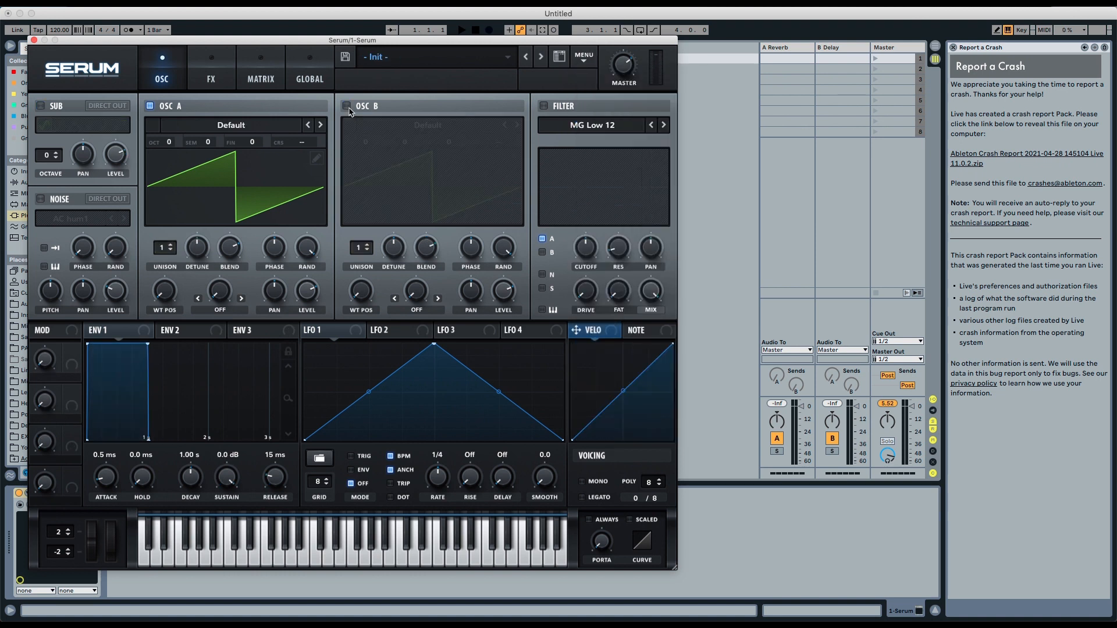
pyautogui.click(348, 106)
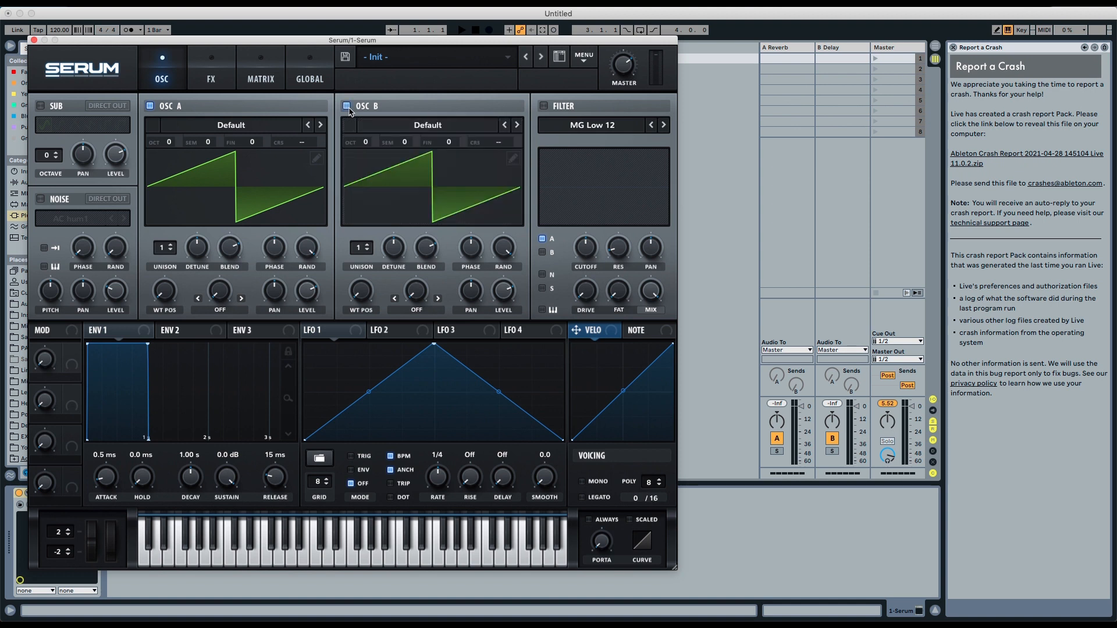
pyautogui.click(40, 106)
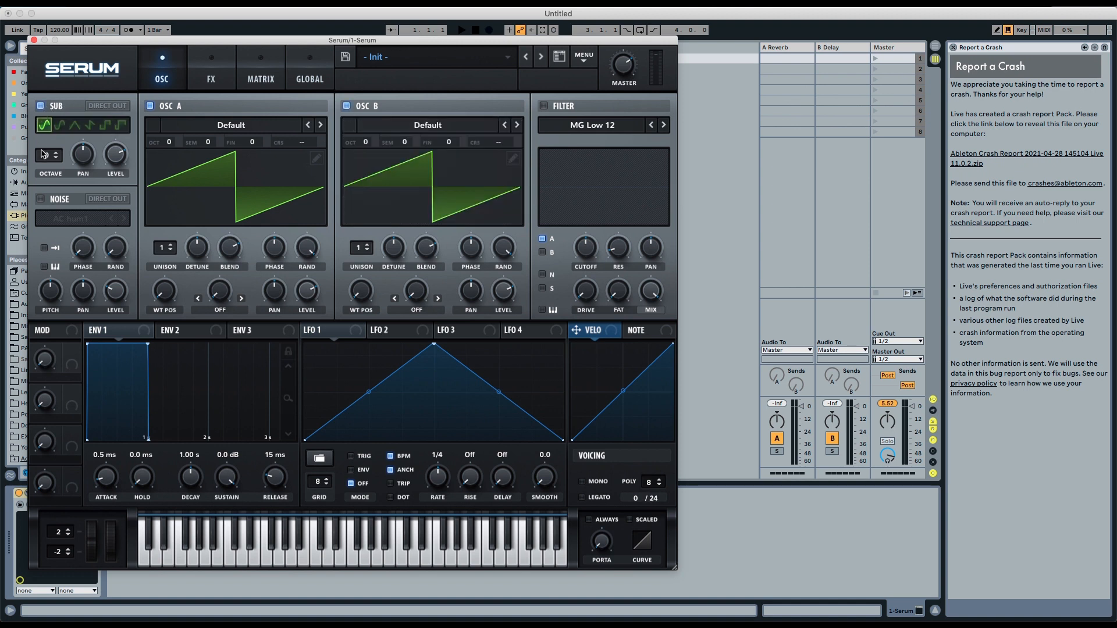
# Set the octaves to -2 for the sub, -2 for oscillator B and -1 for oscillator A, with a saw waveform for the sub.
pyautogui.moveTo(43, 159); pyautogui.dragTo(44, 174)
pyautogui.moveTo(364, 140); pyautogui.dragTo(347, 181)
pyautogui.moveTo(168, 143); pyautogui.dragTo(161, 154)
pyautogui.click(91, 125)
# Set unison to 6 voices on oscillator A and 7 on oscillator B, and lower the detune of both.
pyautogui.moveTo(162, 247); pyautogui.dragTo(163, 196)
pyautogui.moveTo(361, 248); pyautogui.dragTo(364, 179)
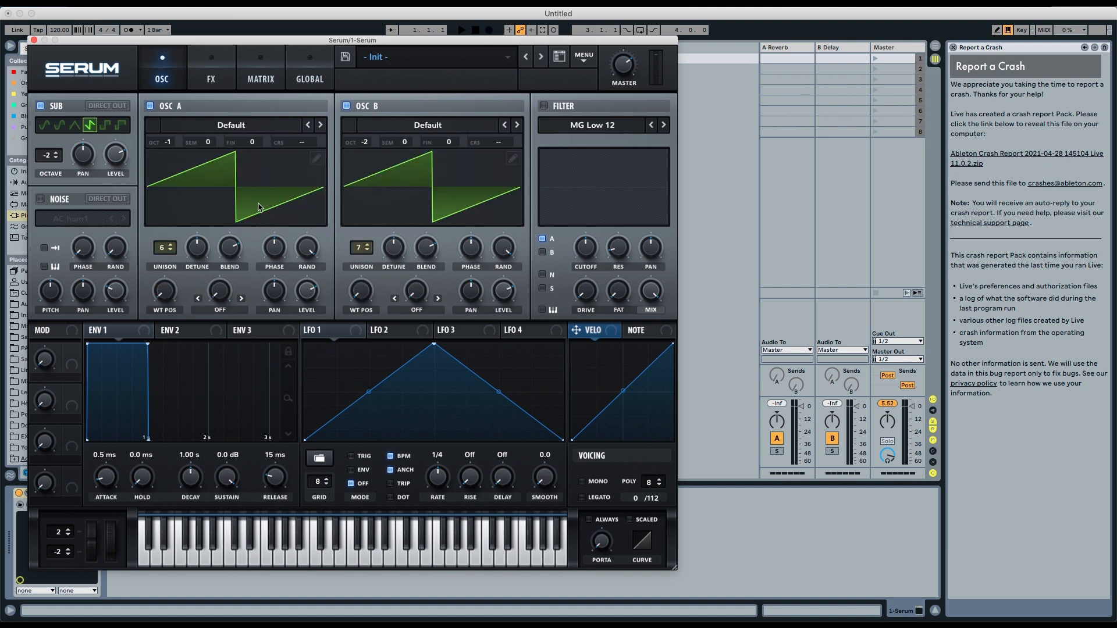
pyautogui.moveTo(199, 245); pyautogui.dragTo(199, 262)
pyautogui.moveTo(403, 253); pyautogui.dragTo(399, 263)
# Shape Envelope 1 with sustain at -∞ dB and a decay of 1.44 s.
pyautogui.moveTo(232, 478); pyautogui.dragTo(231, 529)
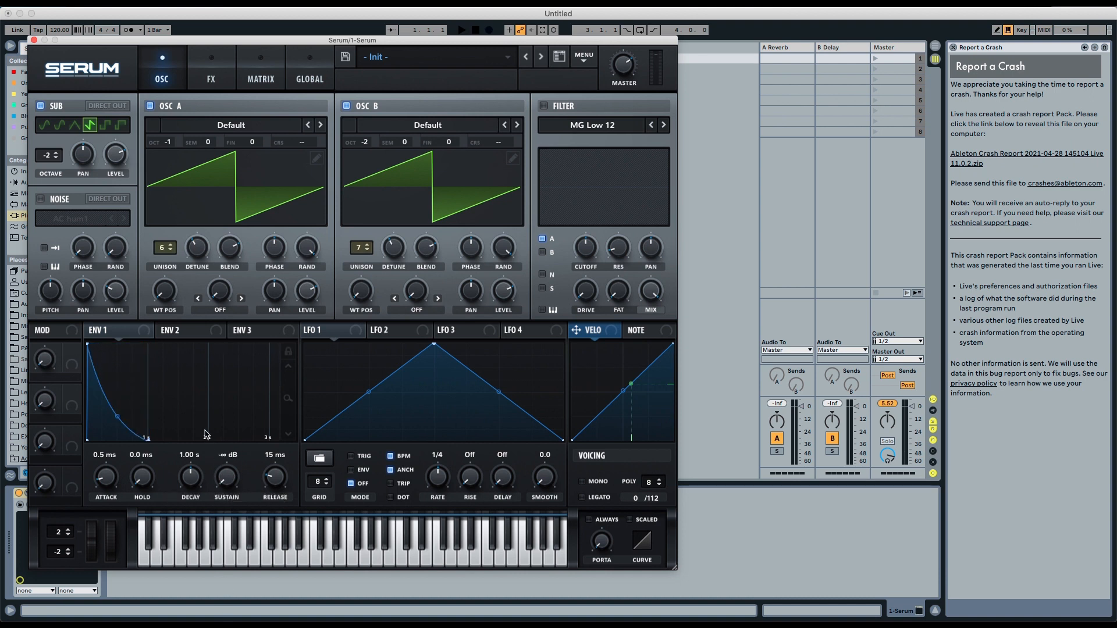
pyautogui.moveTo(192, 480); pyautogui.dragTo(194, 478)
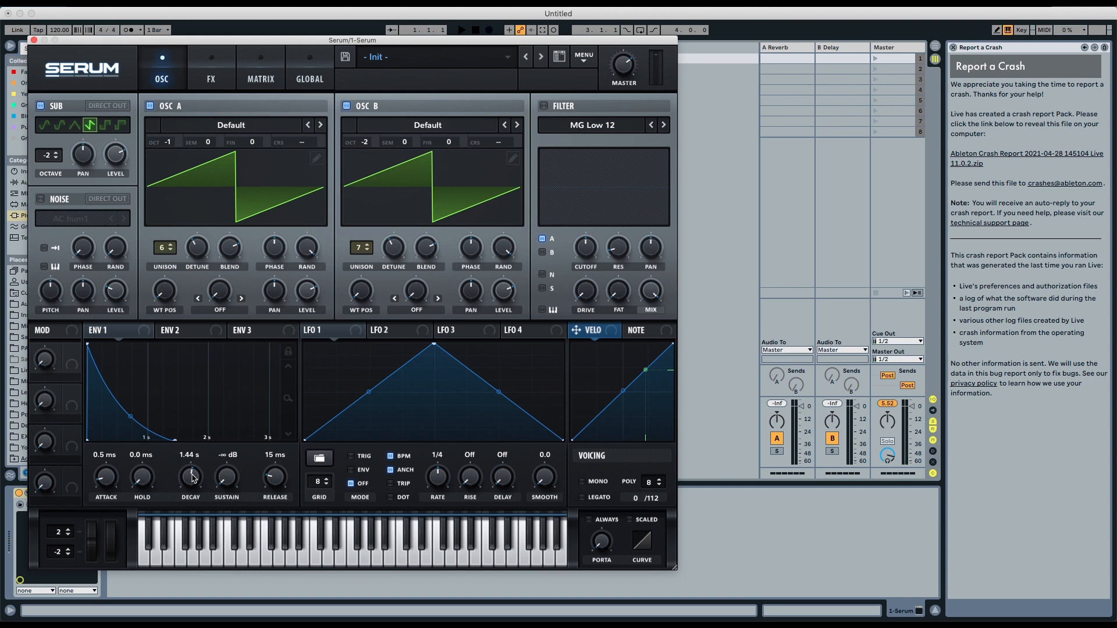
# Enable the compressor as the first effect in the chain, switch on Multiband and raise its gain slightly.
pyautogui.click(206, 68)
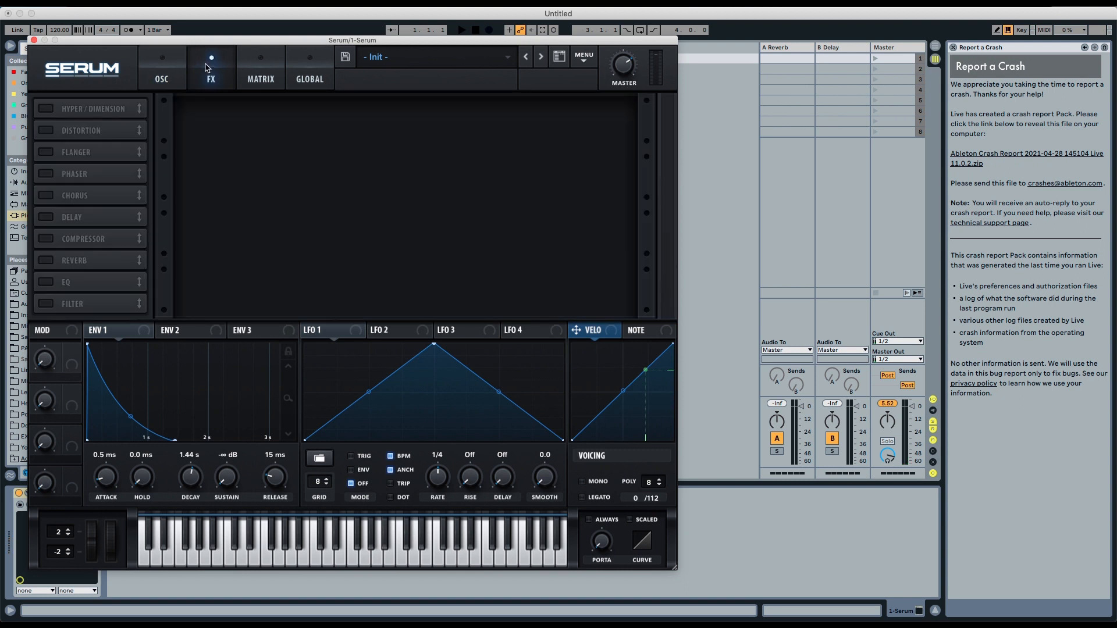
pyautogui.click(52, 238)
pyautogui.moveTo(76, 239); pyautogui.dragTo(84, 105)
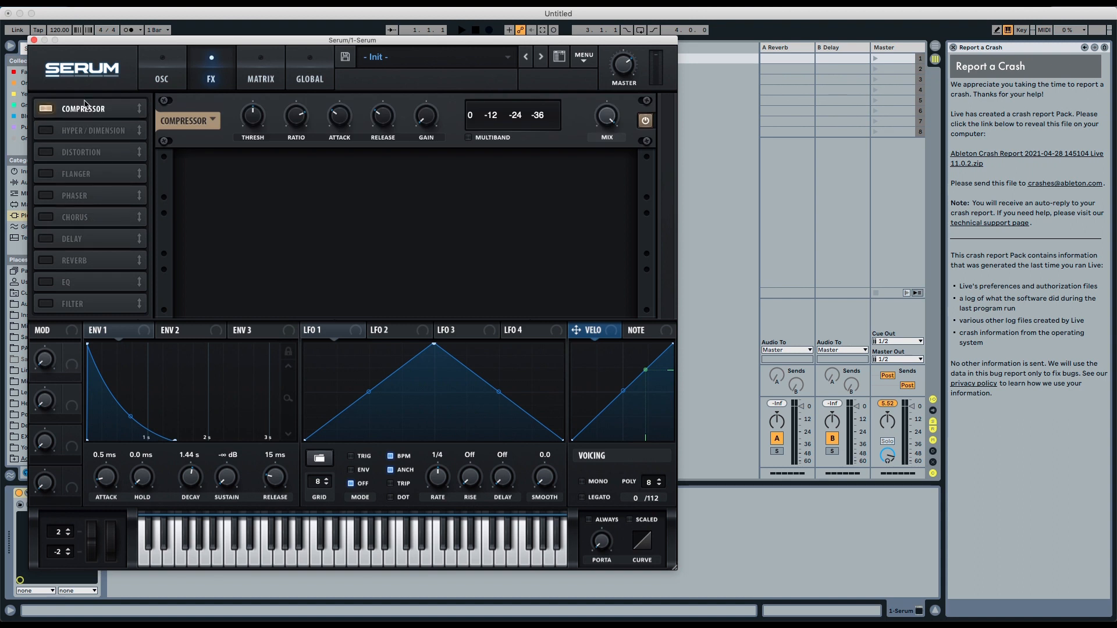
pyautogui.click(468, 137)
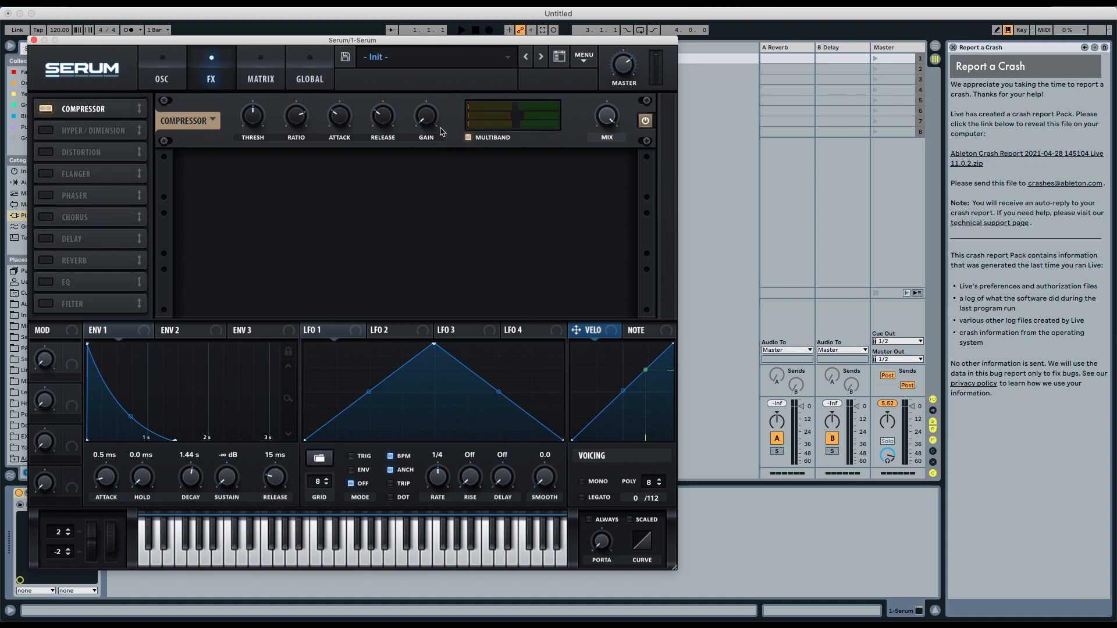
pyautogui.moveTo(424, 124); pyautogui.dragTo(423, 81)
# Enable the Tube distortion, raise its drive and place it directly after the compressor.
pyautogui.click(53, 153)
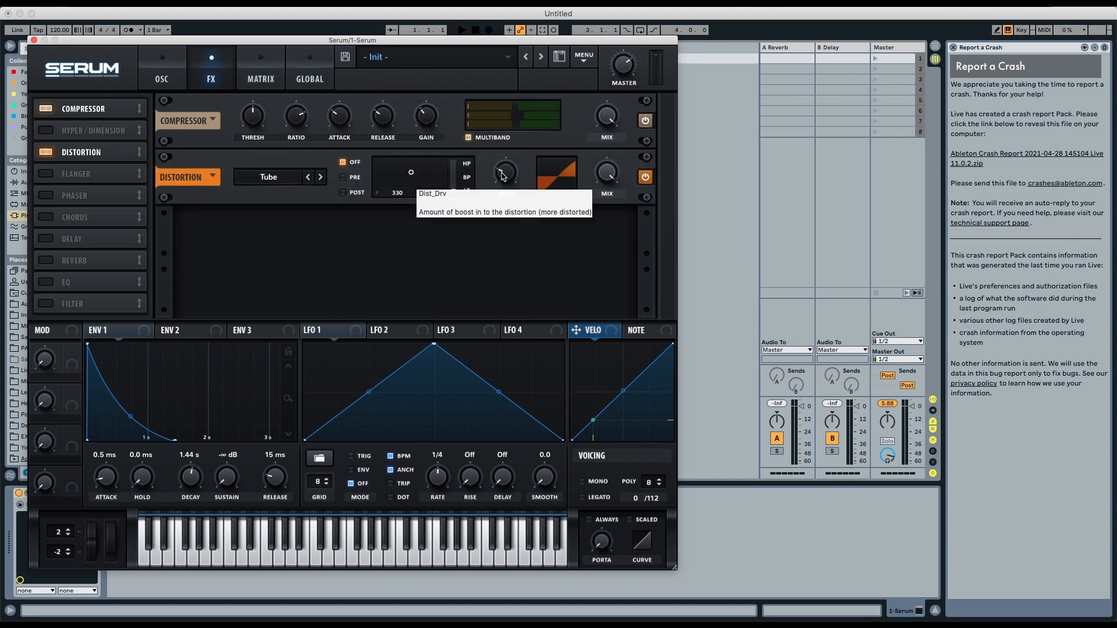
pyautogui.moveTo(504, 176); pyautogui.dragTo(510, 110)
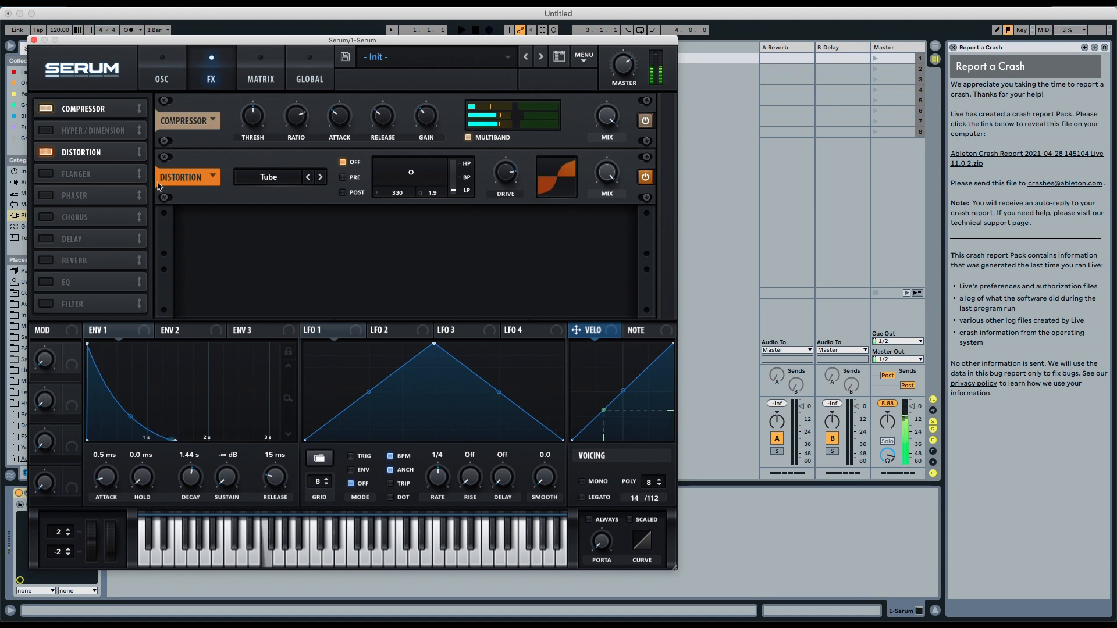
pyautogui.moveTo(82, 154); pyautogui.dragTo(77, 133)
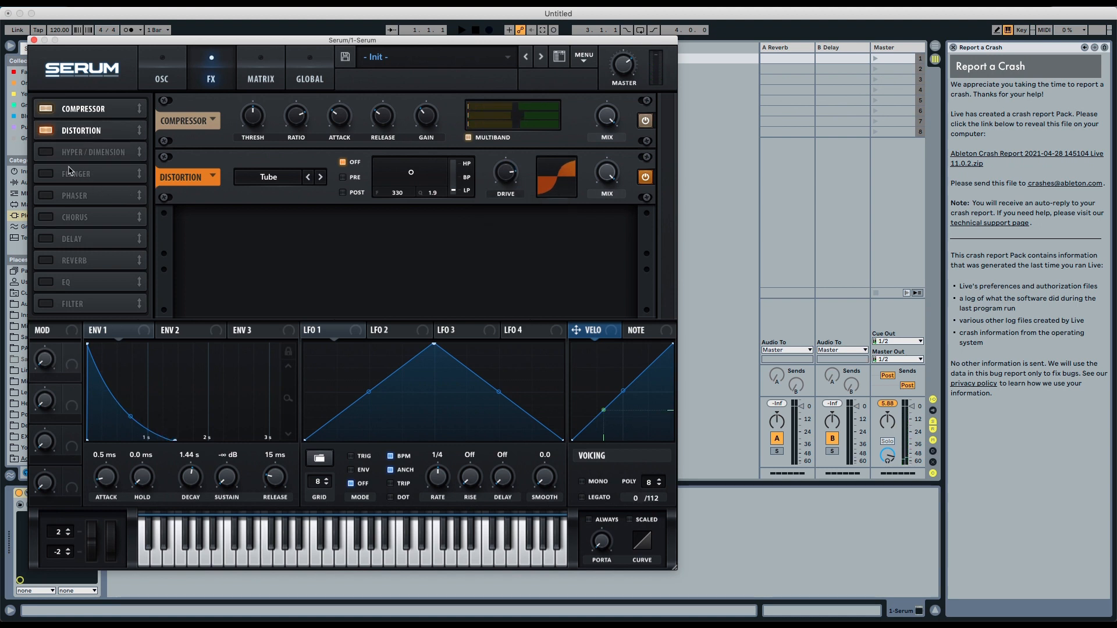
# Enable the chorus, place it third in the effects chain and lower its mix.
pyautogui.click(45, 217)
pyautogui.moveTo(67, 220); pyautogui.dragTo(79, 153)
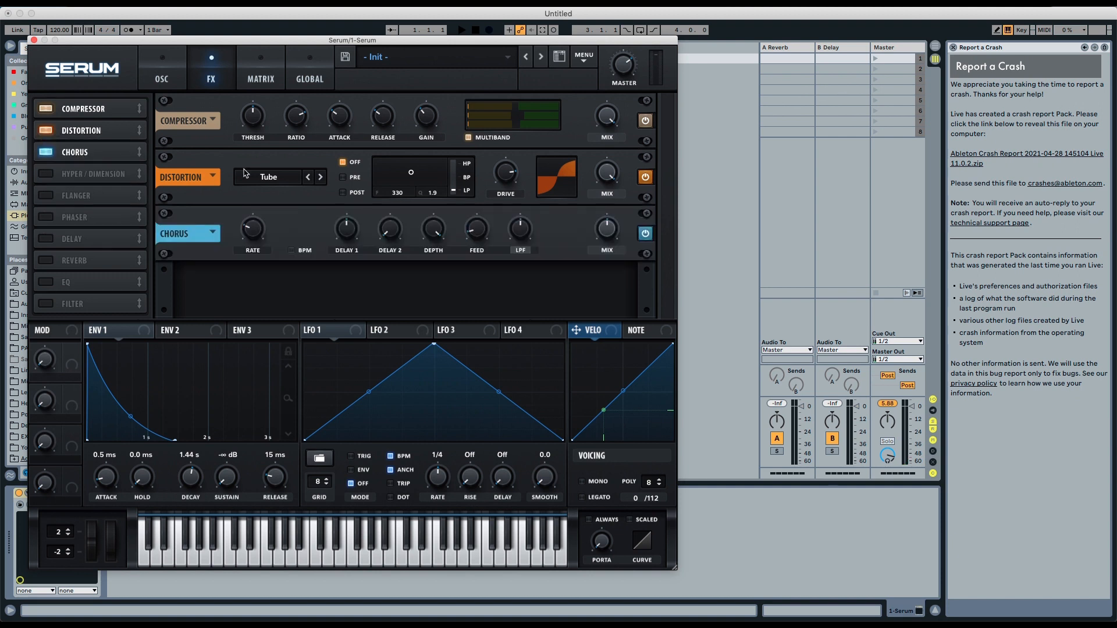
pyautogui.moveTo(600, 233)
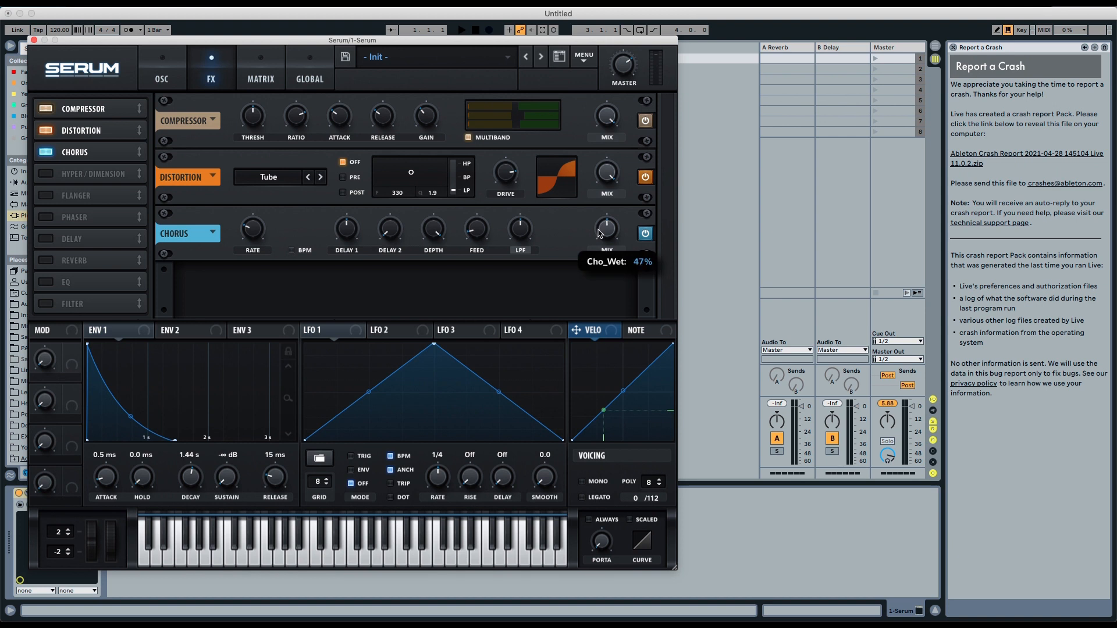
pyautogui.moveTo(600, 233); pyautogui.dragTo(592, 254)
# Raise the chorus LPF, set feedback to 77% and depth to 18.7 ms, and lower Delay 1 and the rate.
pyautogui.moveTo(521, 231); pyautogui.dragTo(524, 162)
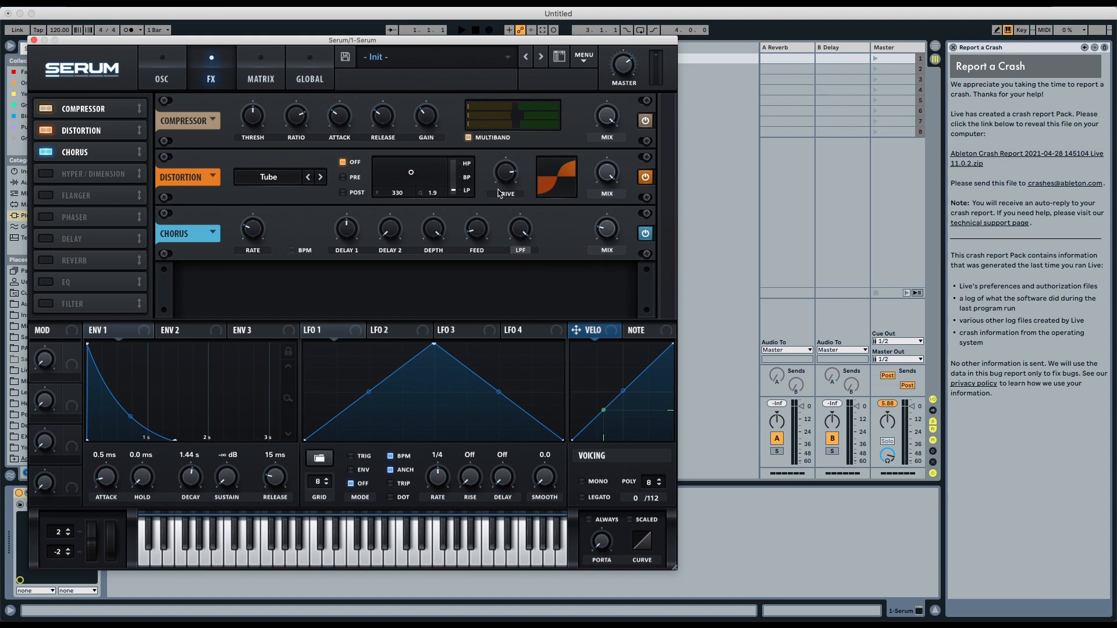
pyautogui.moveTo(476, 235); pyautogui.dragTo(483, 149)
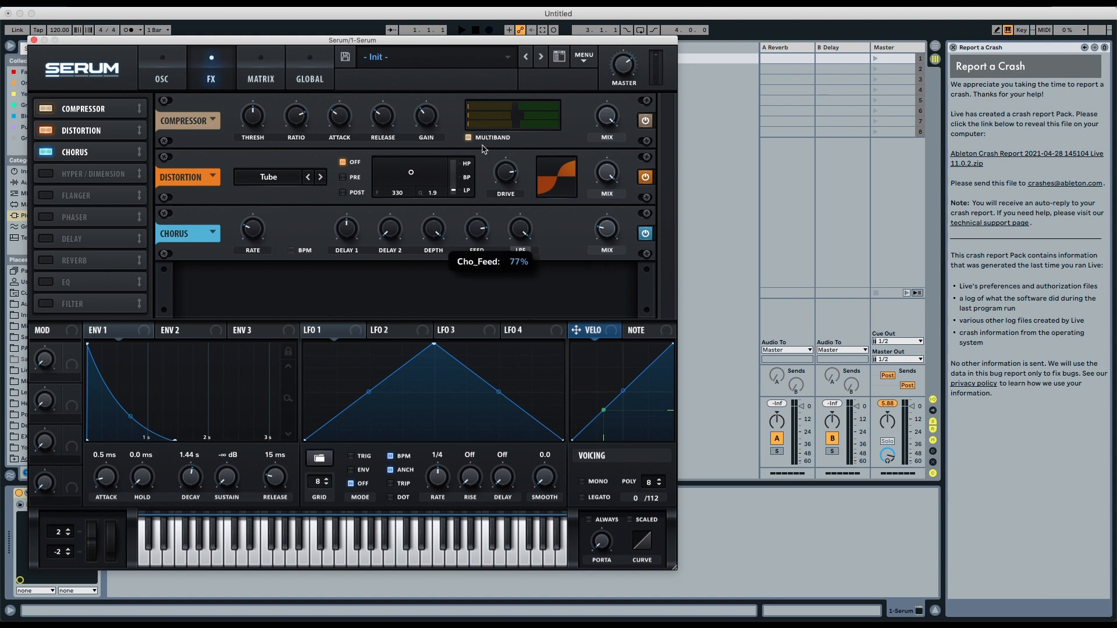
pyautogui.moveTo(434, 234); pyautogui.dragTo(432, 254)
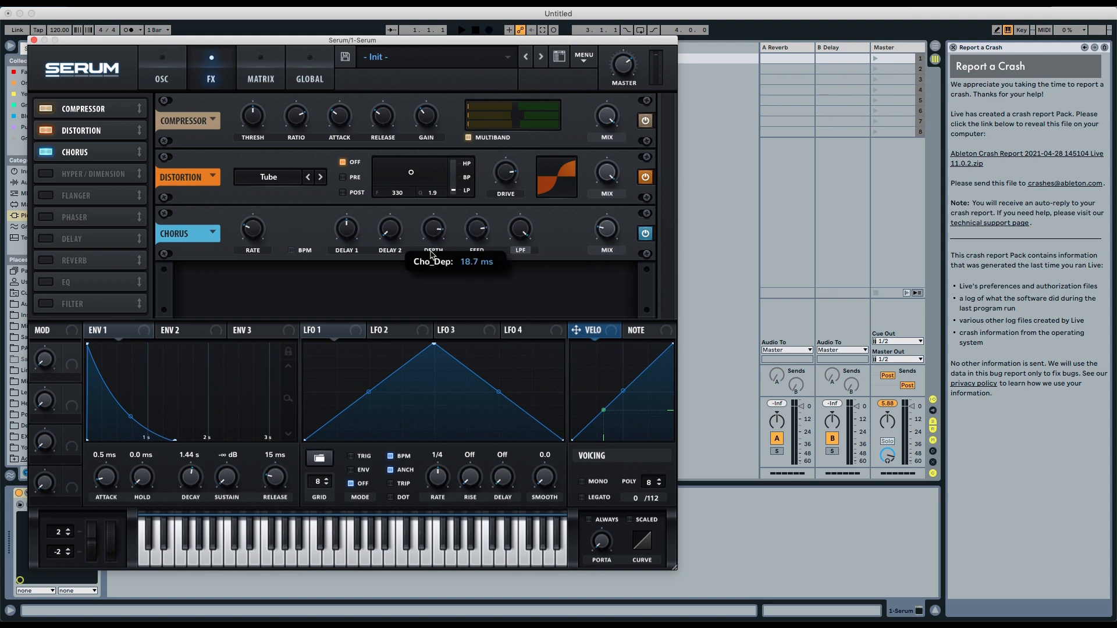
pyautogui.moveTo(352, 231); pyautogui.dragTo(346, 271)
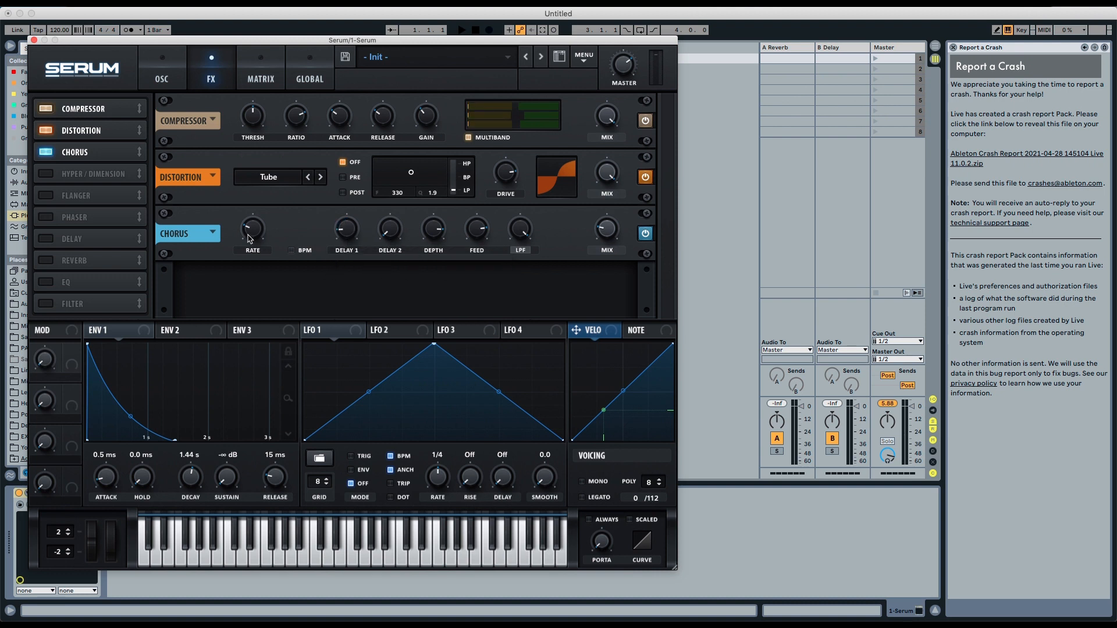
pyautogui.moveTo(244, 227); pyautogui.dragTo(240, 292)
# Add the effects filter after the chorus as MG Low 24, with a lower cutoff and raised drive and fat.
pyautogui.moveTo(56, 305); pyautogui.dragTo(79, 173)
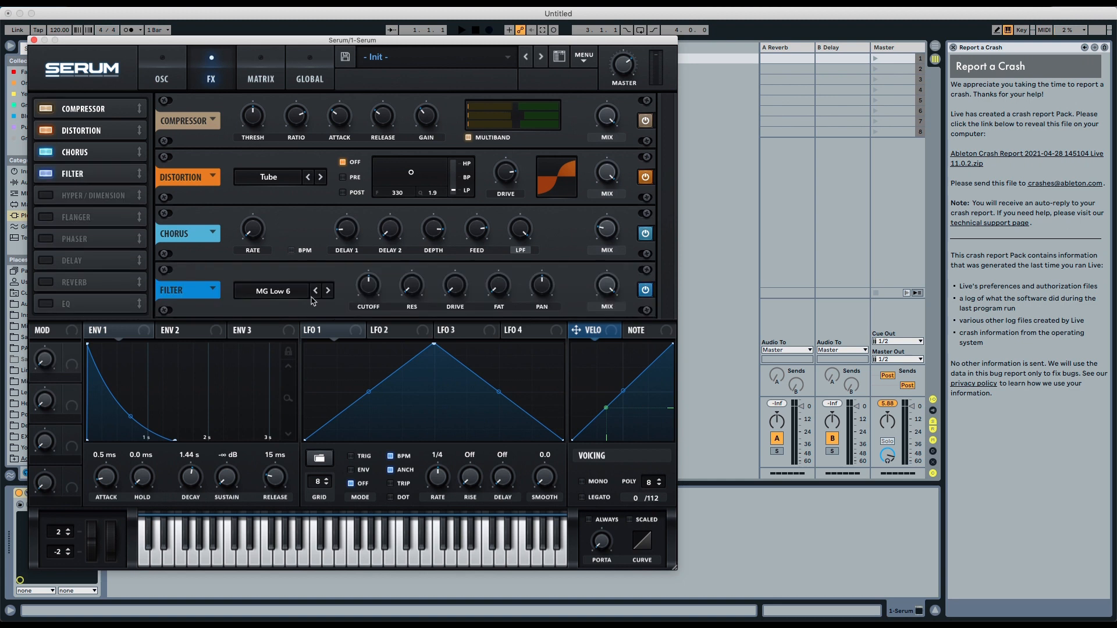
pyautogui.click(328, 292)
pyautogui.moveTo(358, 287); pyautogui.dragTo(362, 290)
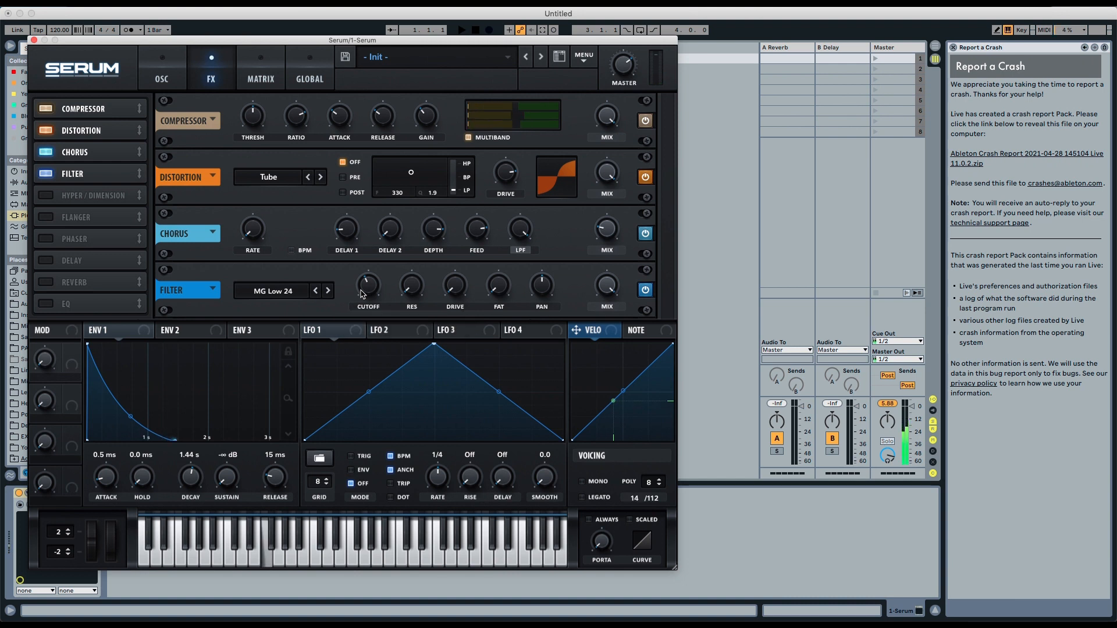
pyautogui.moveTo(466, 295); pyautogui.dragTo(501, 244)
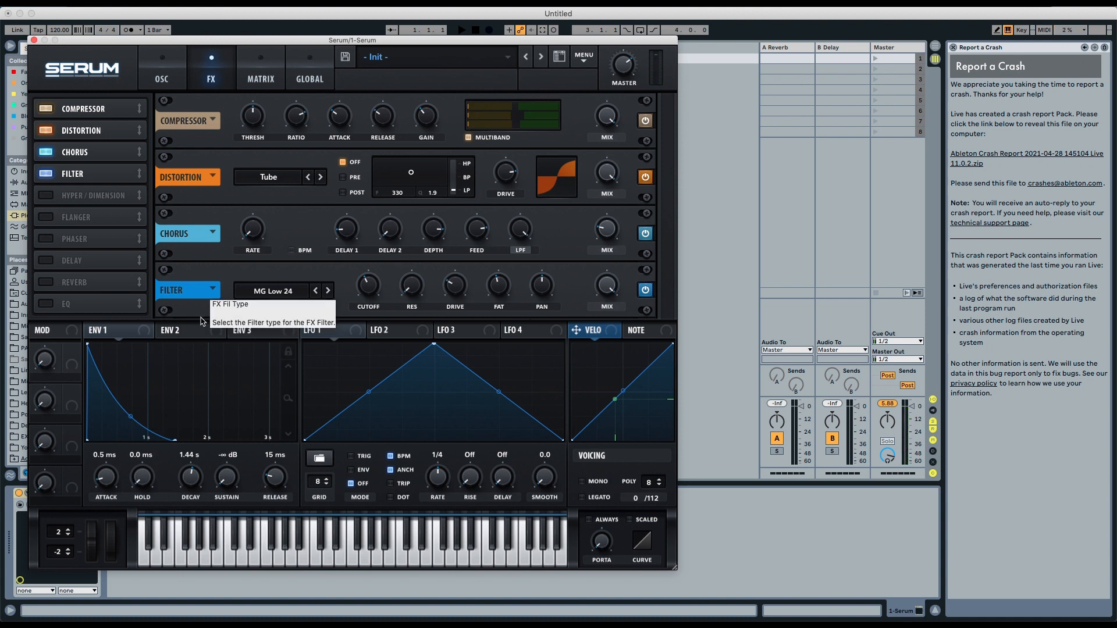
# Shape Envelope 2 with 0% sustain, 1.19 s decay and 141 ms attack, and assign it to the effects filter's cutoff.
pyautogui.click(189, 331)
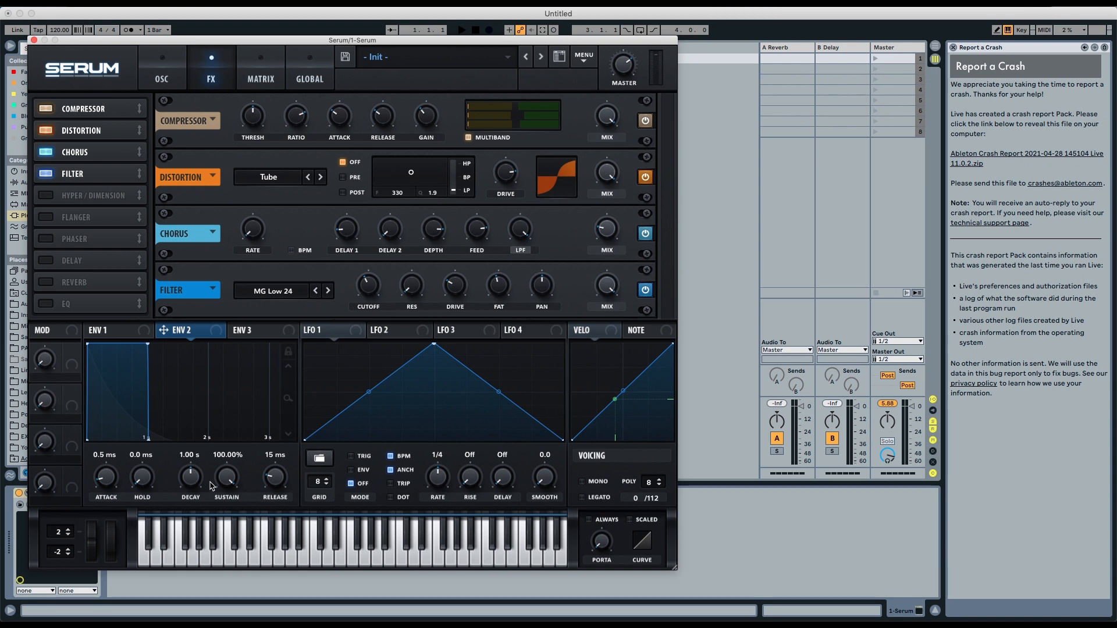
pyautogui.moveTo(222, 475); pyautogui.dragTo(226, 609)
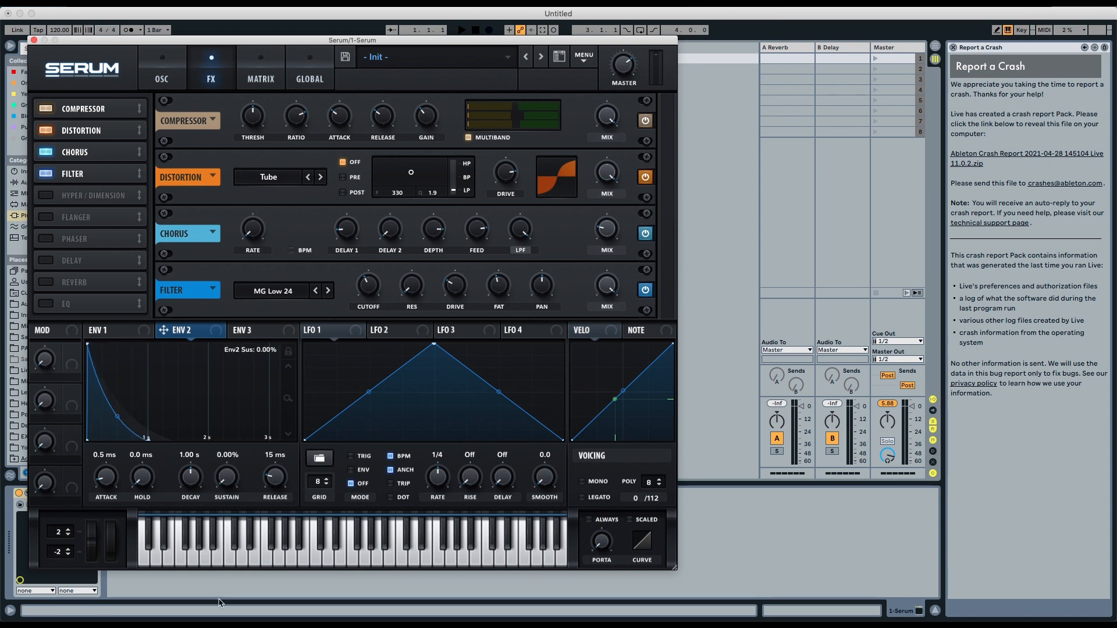
pyautogui.moveTo(192, 489); pyautogui.dragTo(109, 460)
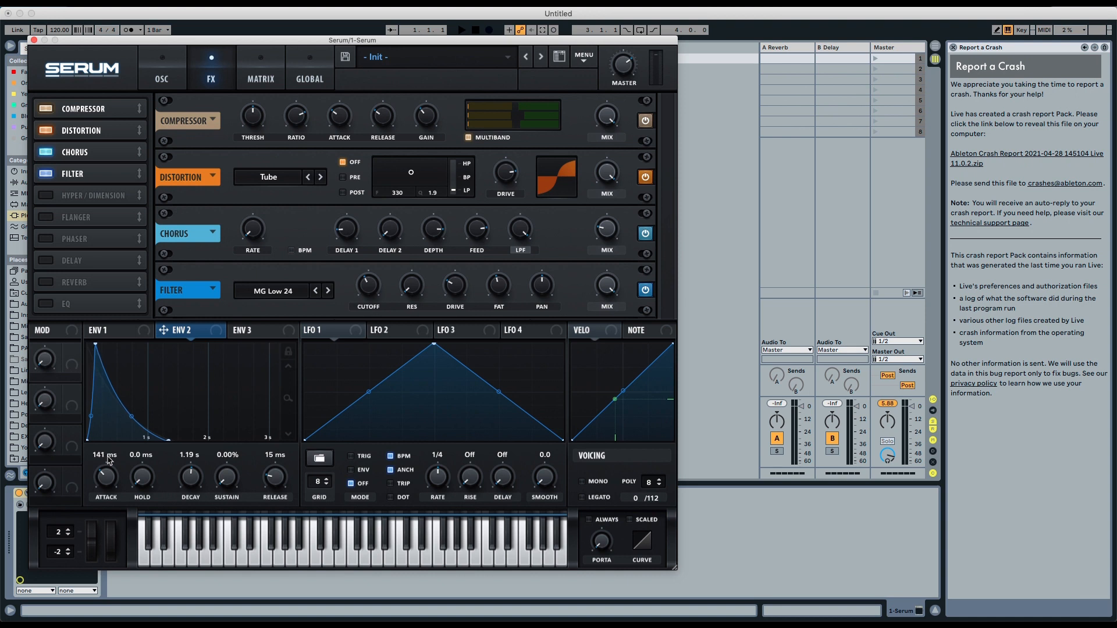
pyautogui.moveTo(214, 335); pyautogui.dragTo(358, 285)
# Shape Envelope 3 with 0% sustain, 94 ms decay and 140 ms attack, and assign it to the effects filter's resonance.
pyautogui.click(254, 331)
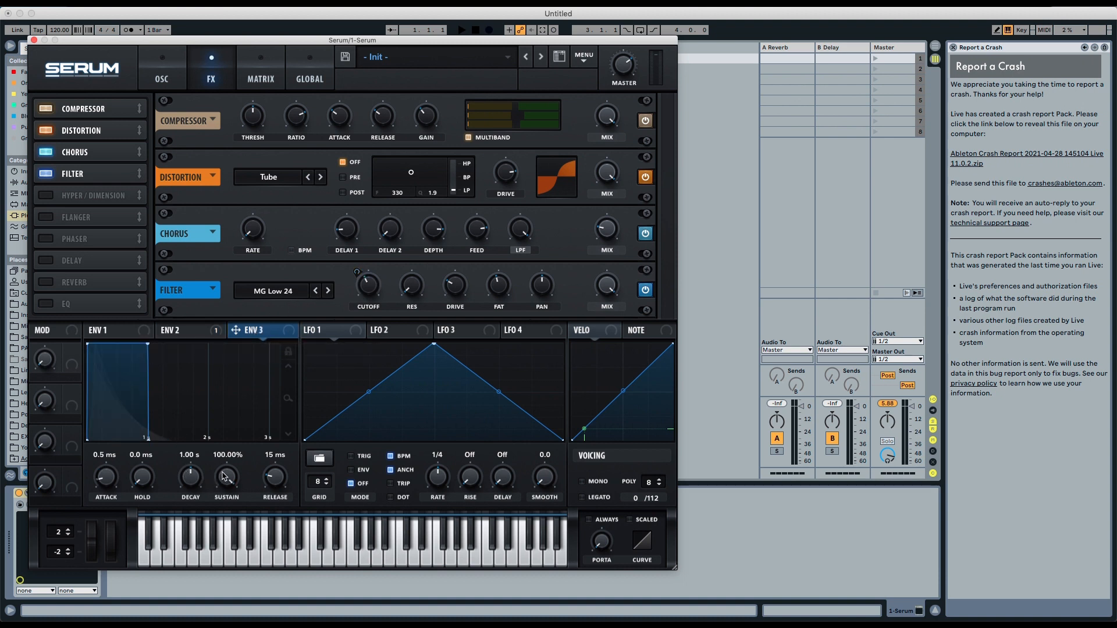
pyautogui.moveTo(224, 478); pyautogui.dragTo(208, 514)
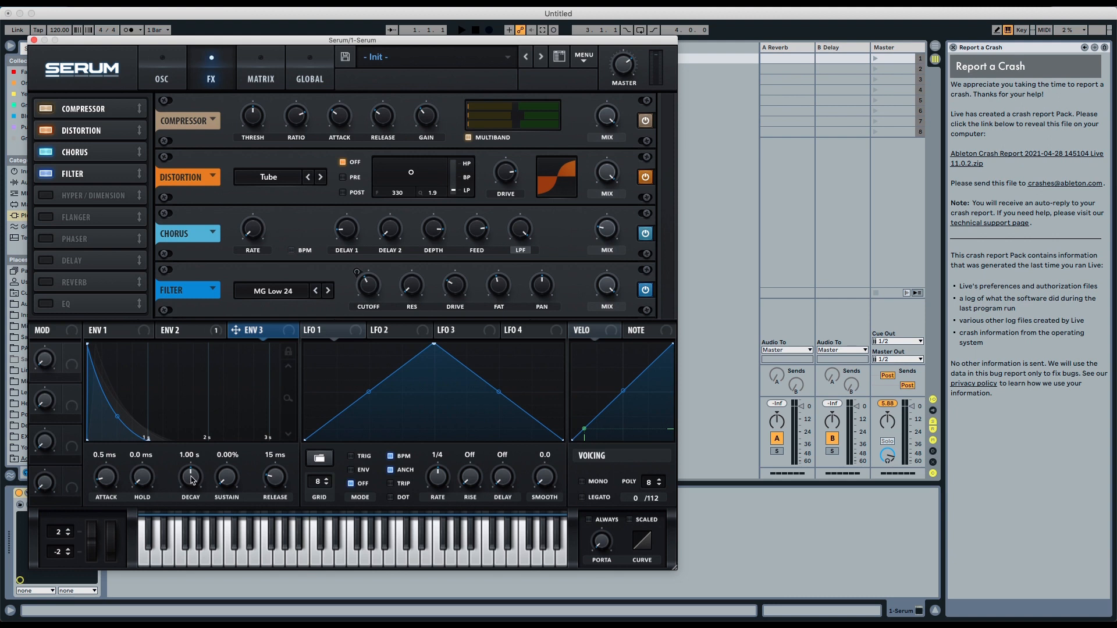
pyautogui.moveTo(188, 474); pyautogui.dragTo(187, 499)
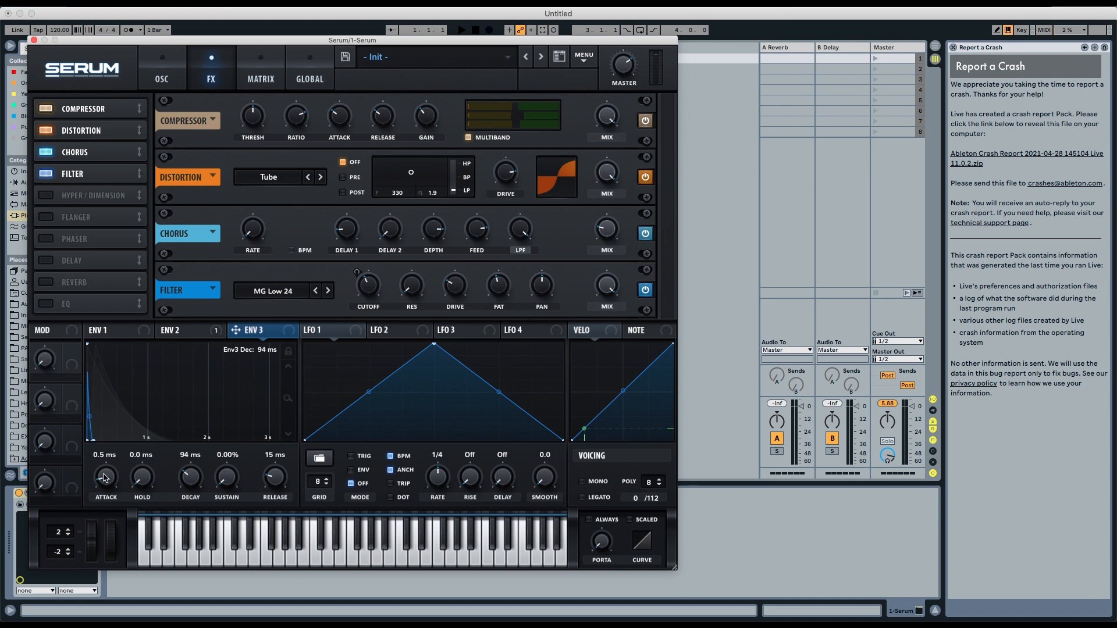
pyautogui.moveTo(106, 479); pyautogui.dragTo(108, 455)
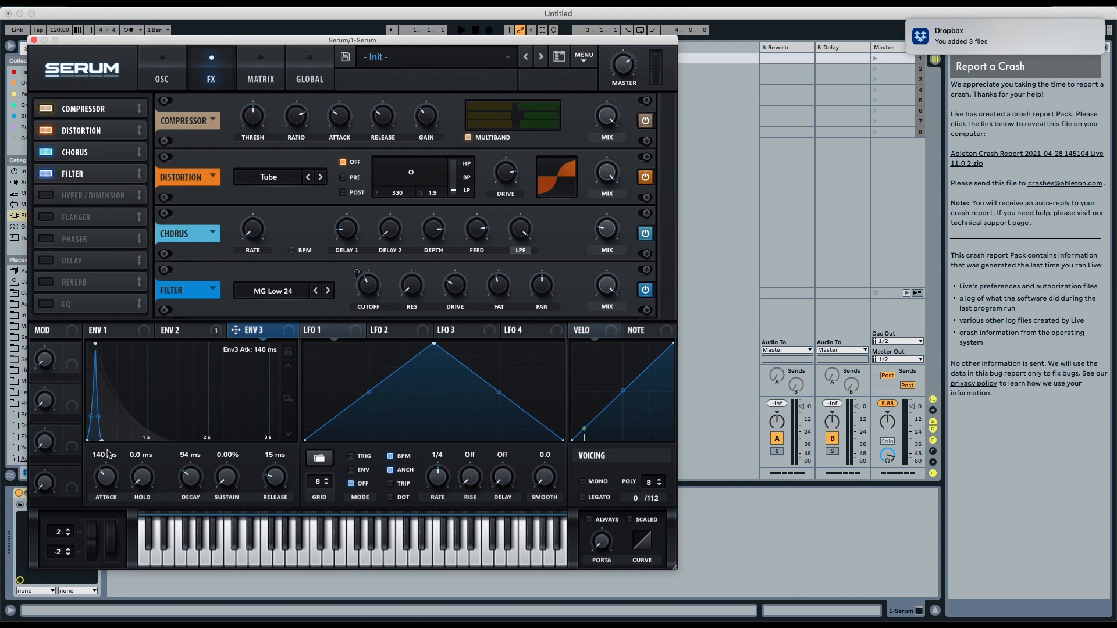
pyautogui.moveTo(235, 330); pyautogui.dragTo(397, 301)
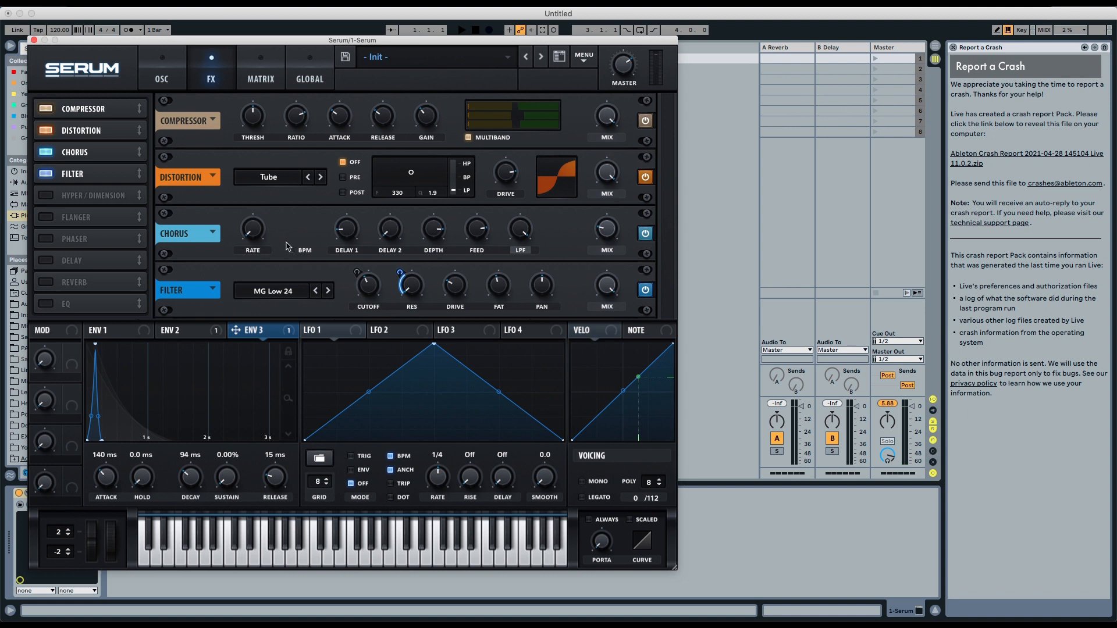
# Enable the Hall reverb after the filter, set low cut to 25%, and adjust its size, decay, high cut and mix.
pyautogui.click(46, 282)
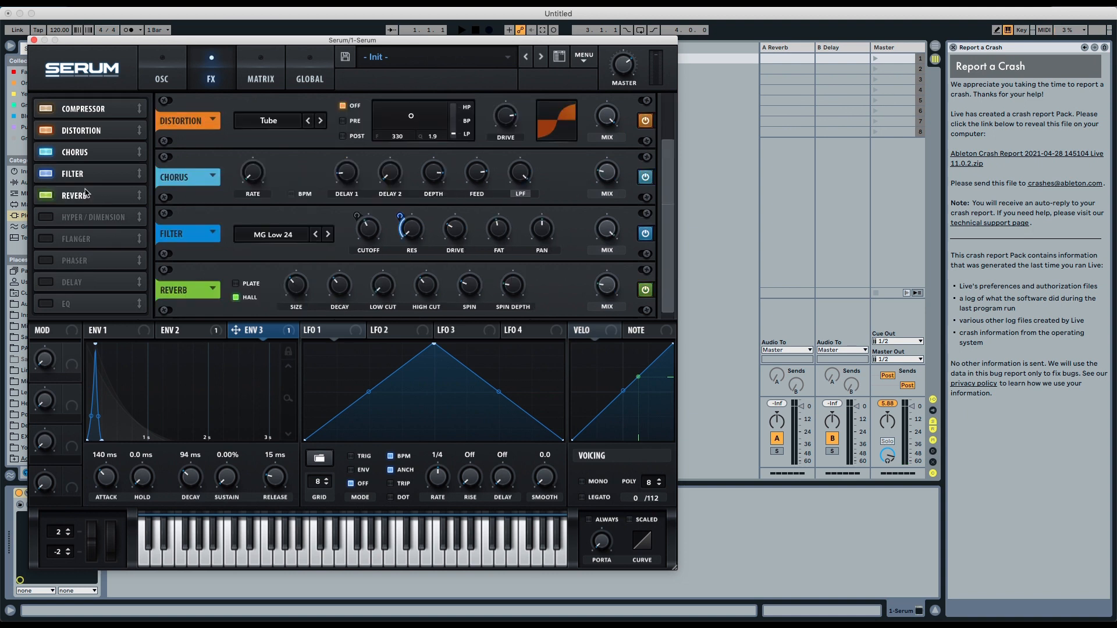
pyautogui.moveTo(294, 284)
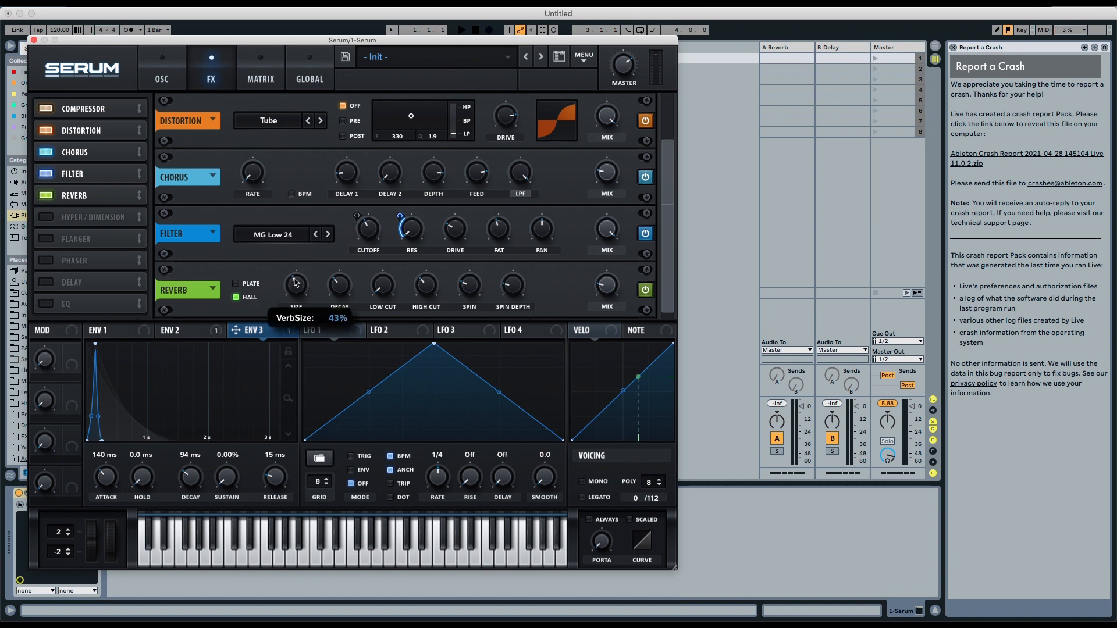
pyautogui.moveTo(336, 284)
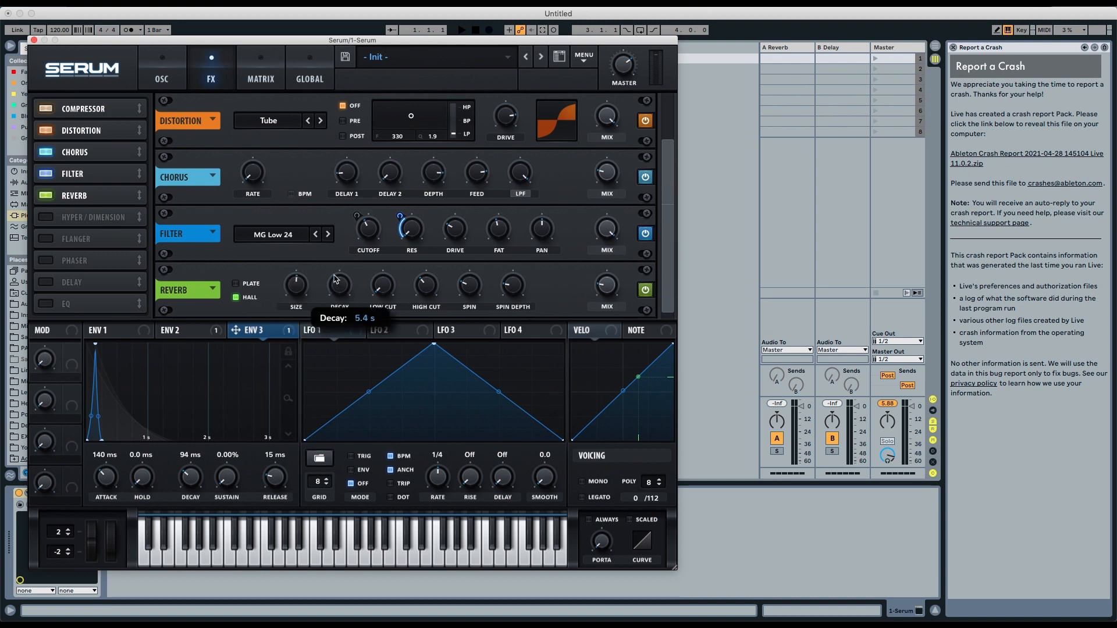
pyautogui.moveTo(384, 285)
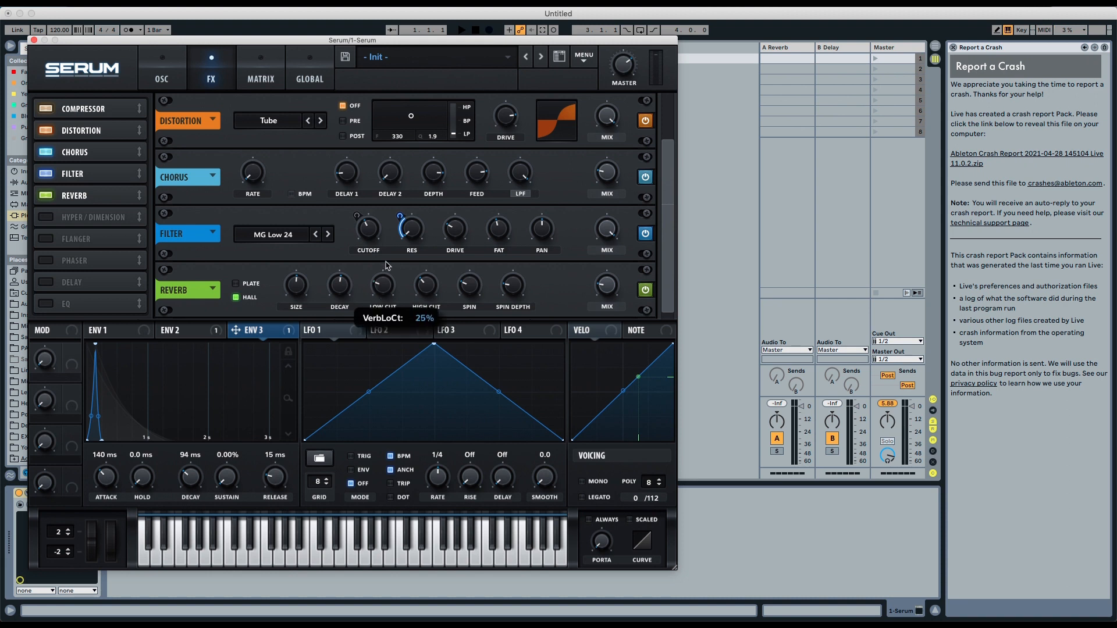
pyautogui.moveTo(420, 286)
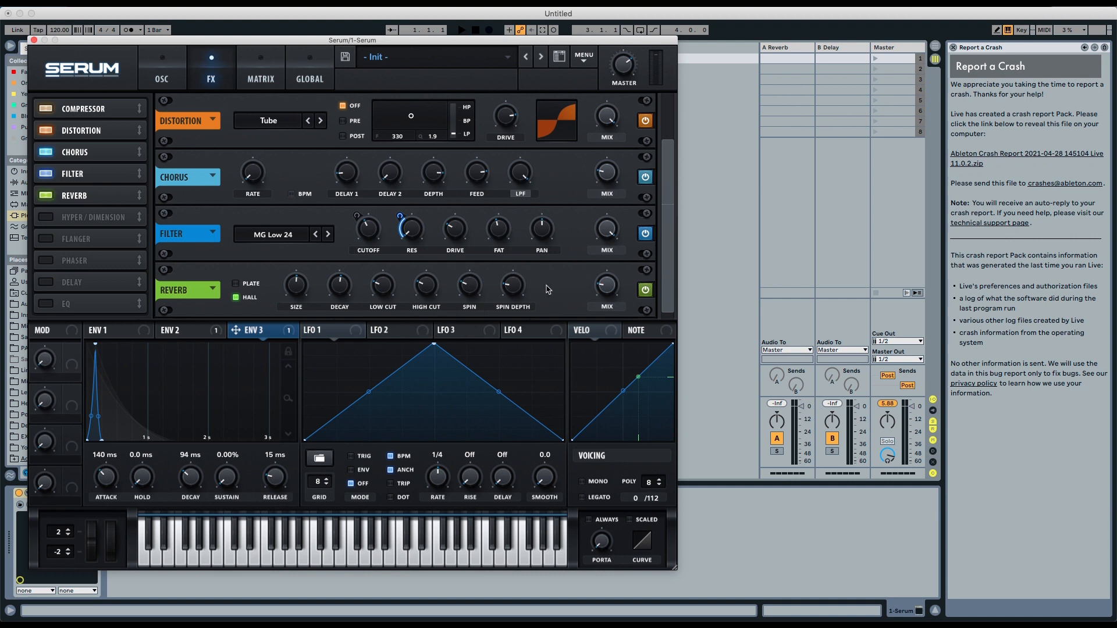
pyautogui.moveTo(604, 287)
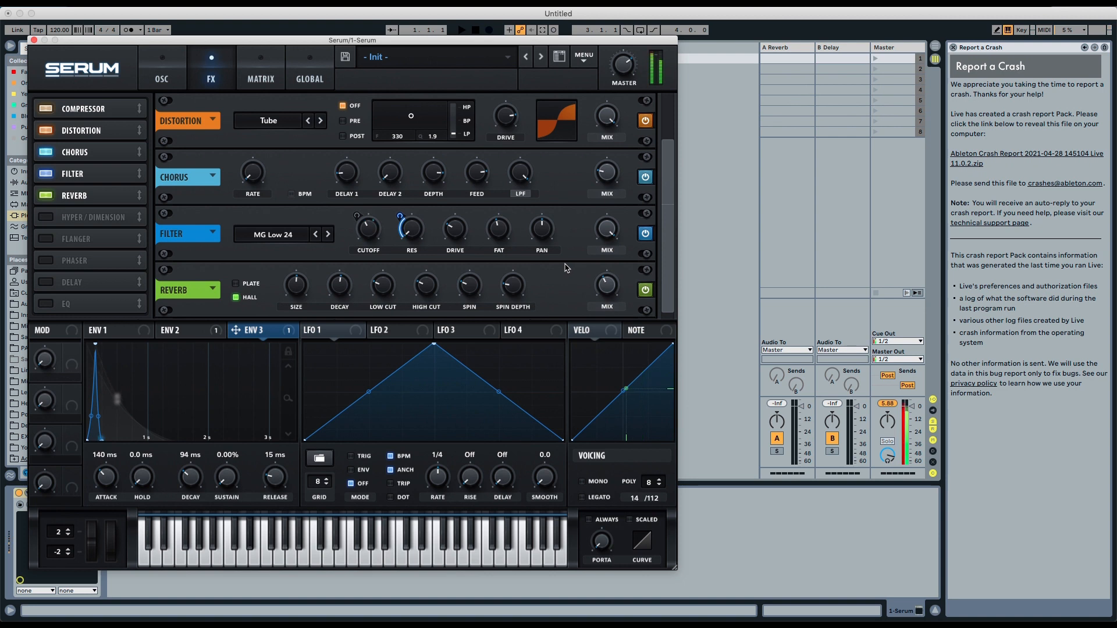
# Lengthen Envelope 2's attack to about 293 ms.
pyautogui.click(176, 333)
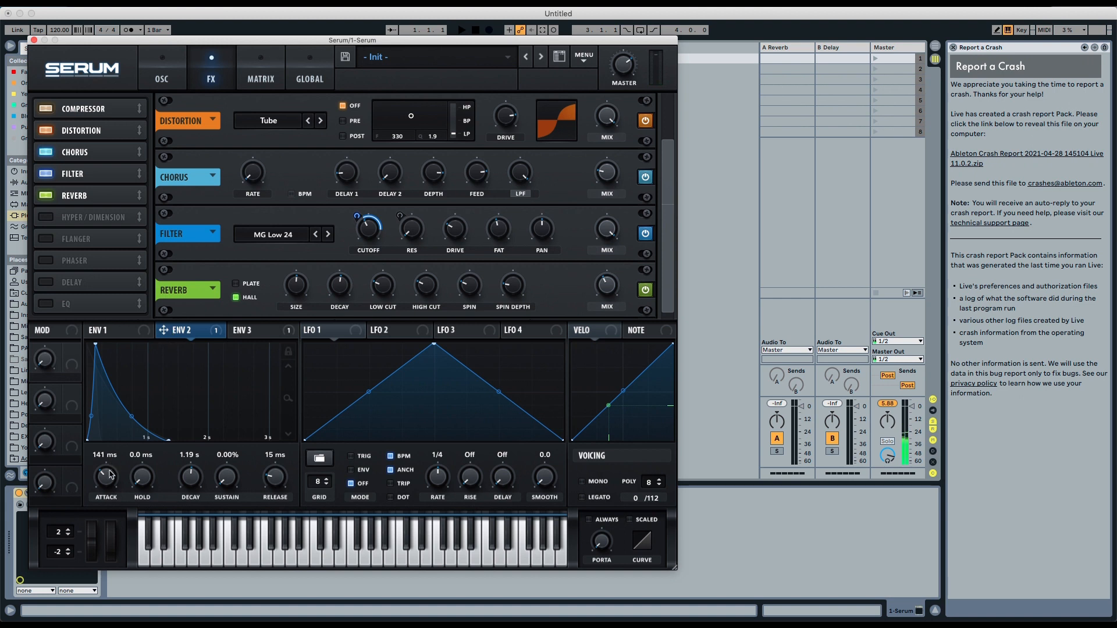
pyautogui.moveTo(108, 475); pyautogui.dragTo(111, 470)
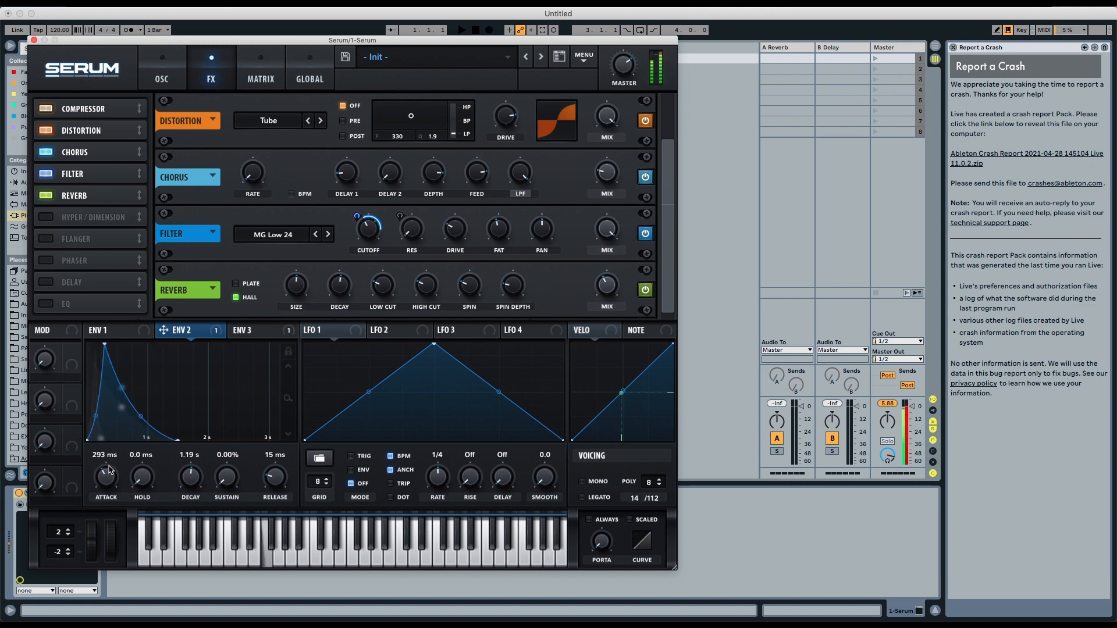